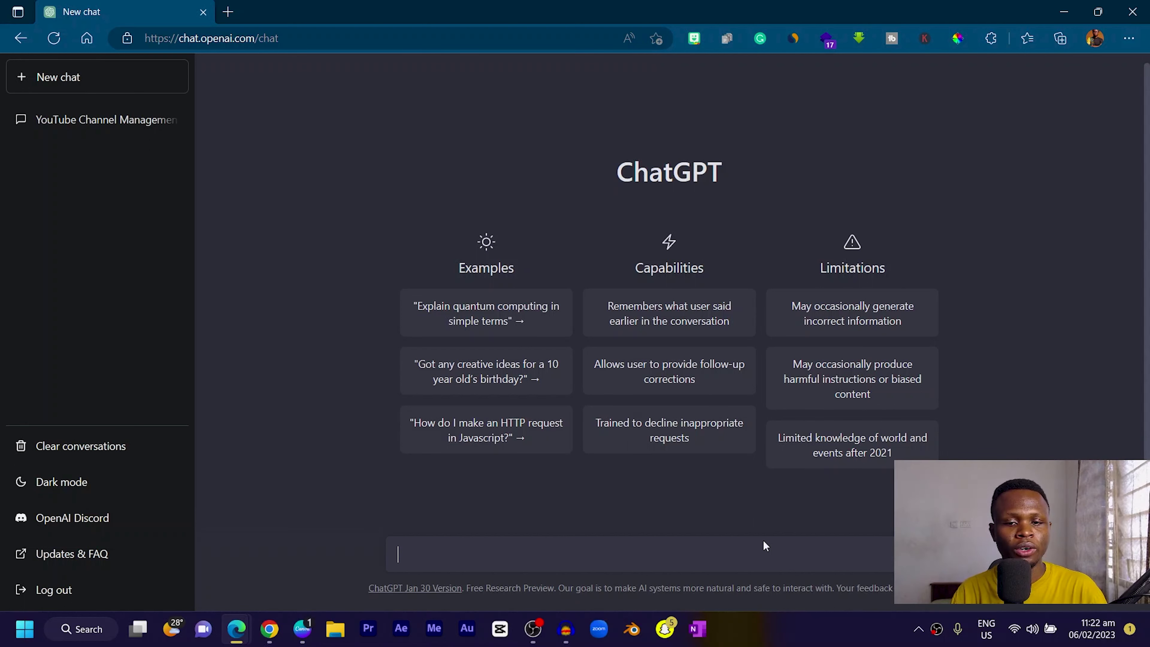
# Send ChatGPT the prompt 'Generate content ideas on Canva'.
pyautogui.write('Generate content ideas on')
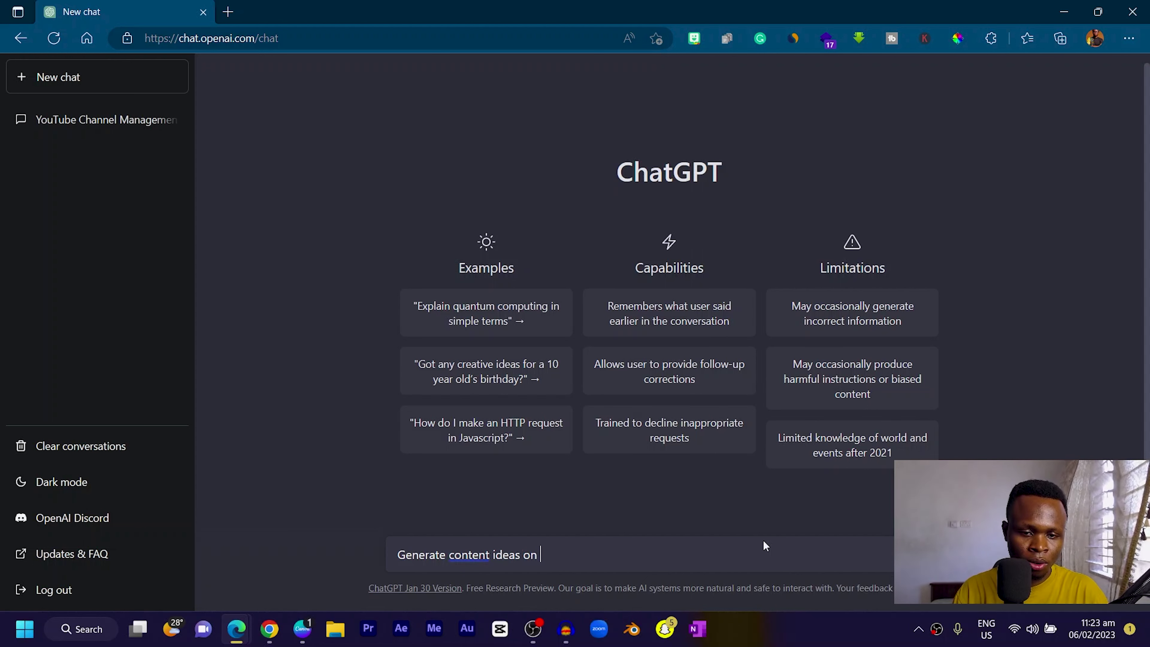
pyautogui.write(' Canva')
pyautogui.press('Return')
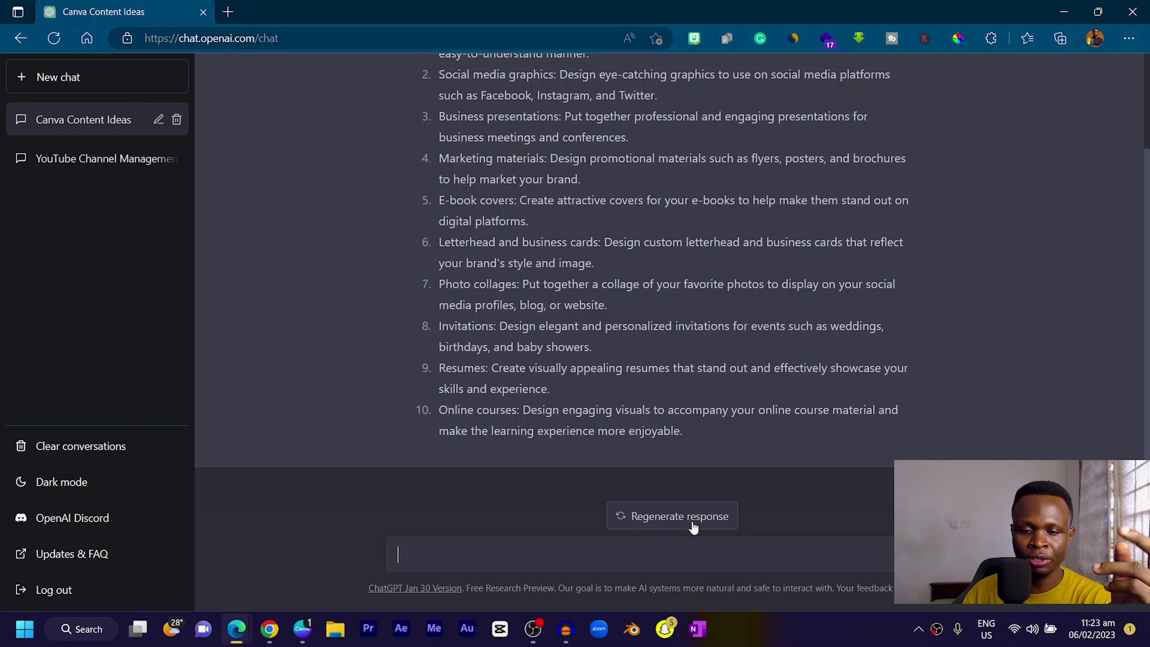
# Regenerate ChatGPT's answer to the Canva content ideas request.
pyautogui.click(661, 527)
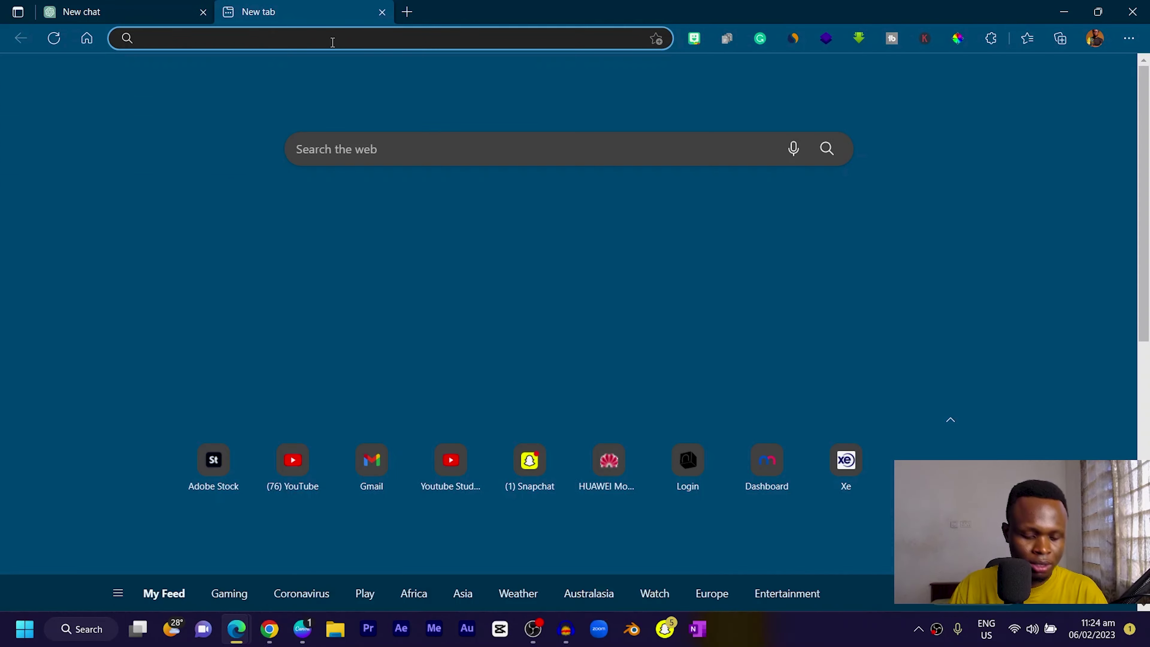
# Load canva.com and go to the Business > Team templates page.
pyautogui.write('ca')
pyautogui.press('Return')
pyautogui.moveTo(245, 108)
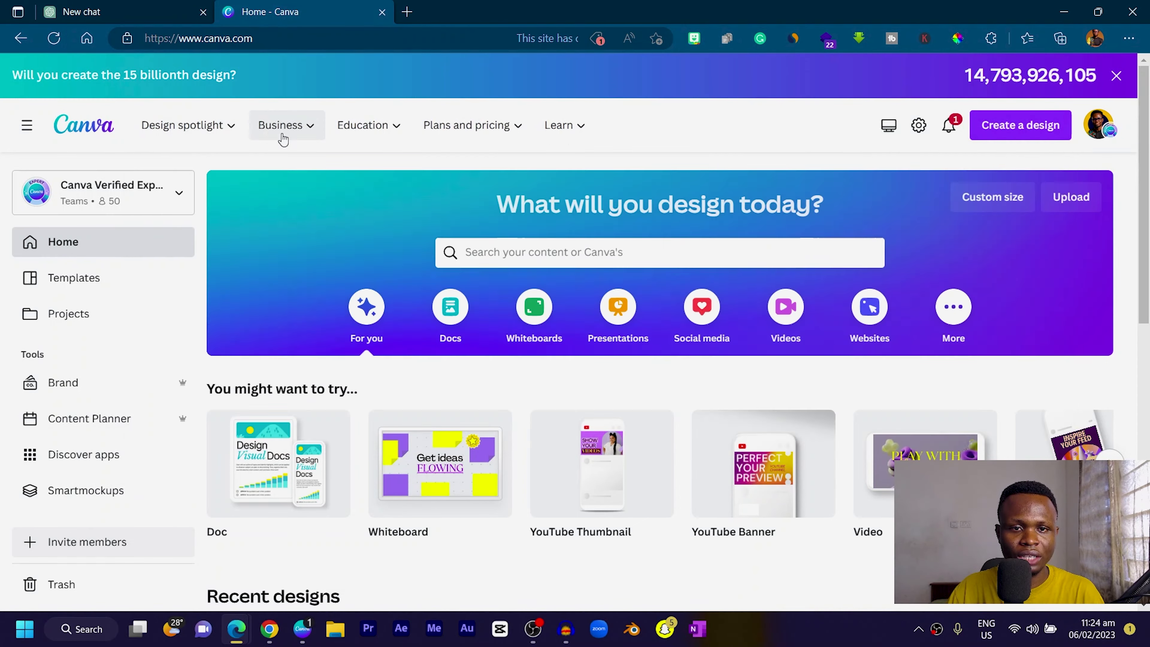
pyautogui.moveTo(437, 141)
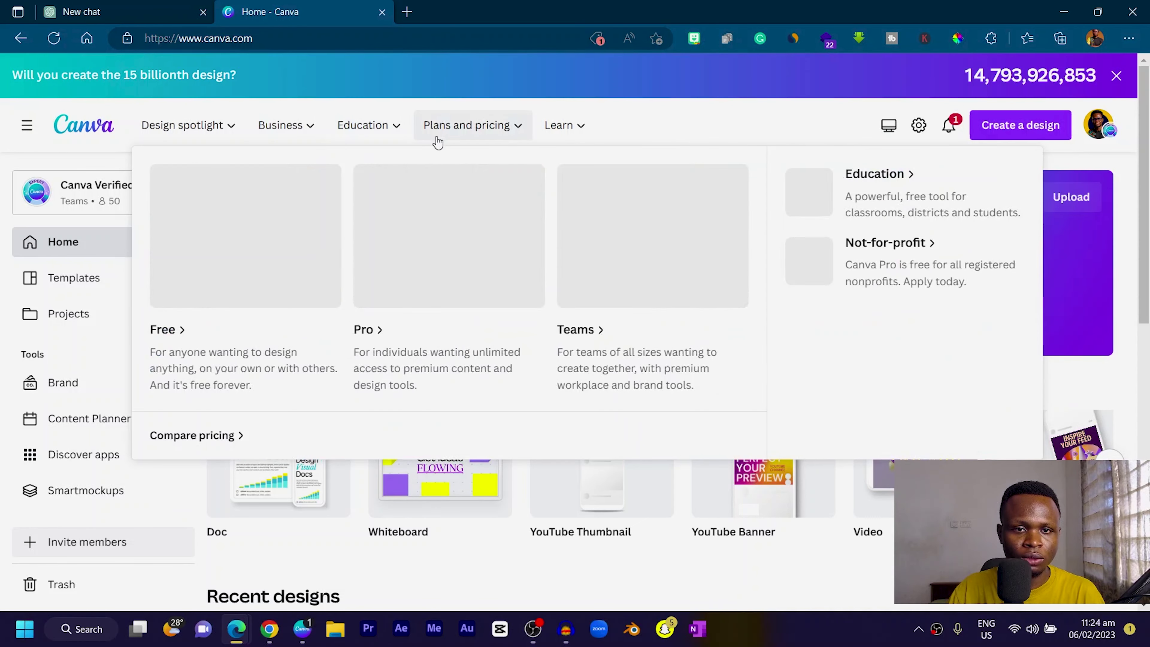
pyautogui.moveTo(285, 127)
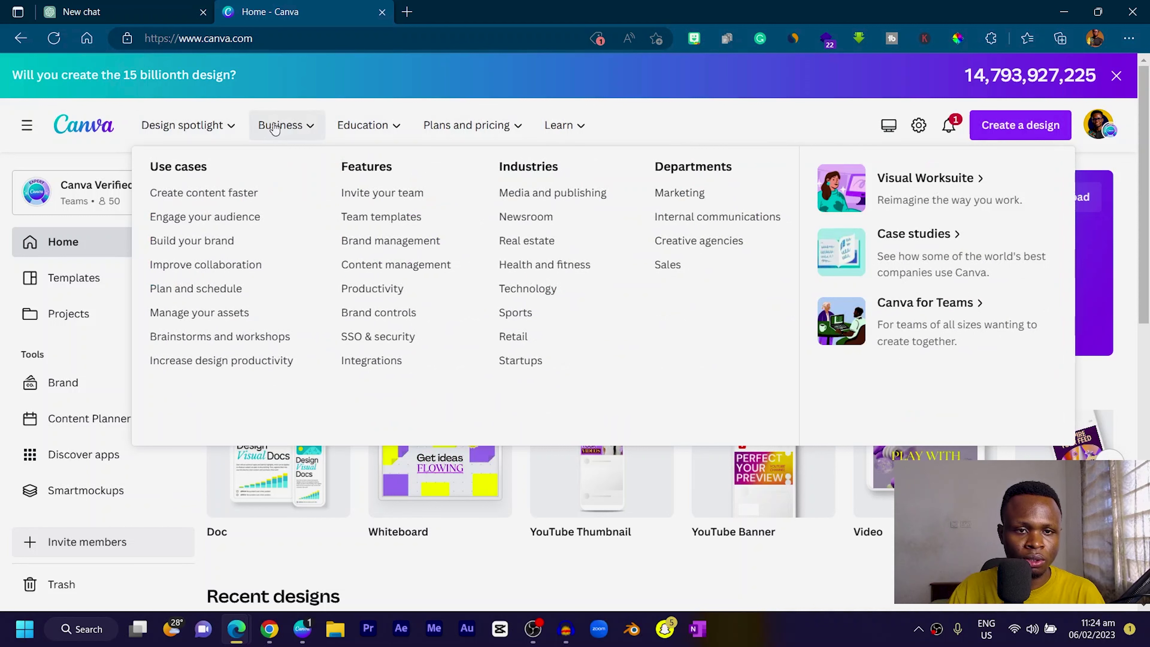
pyautogui.click(379, 217)
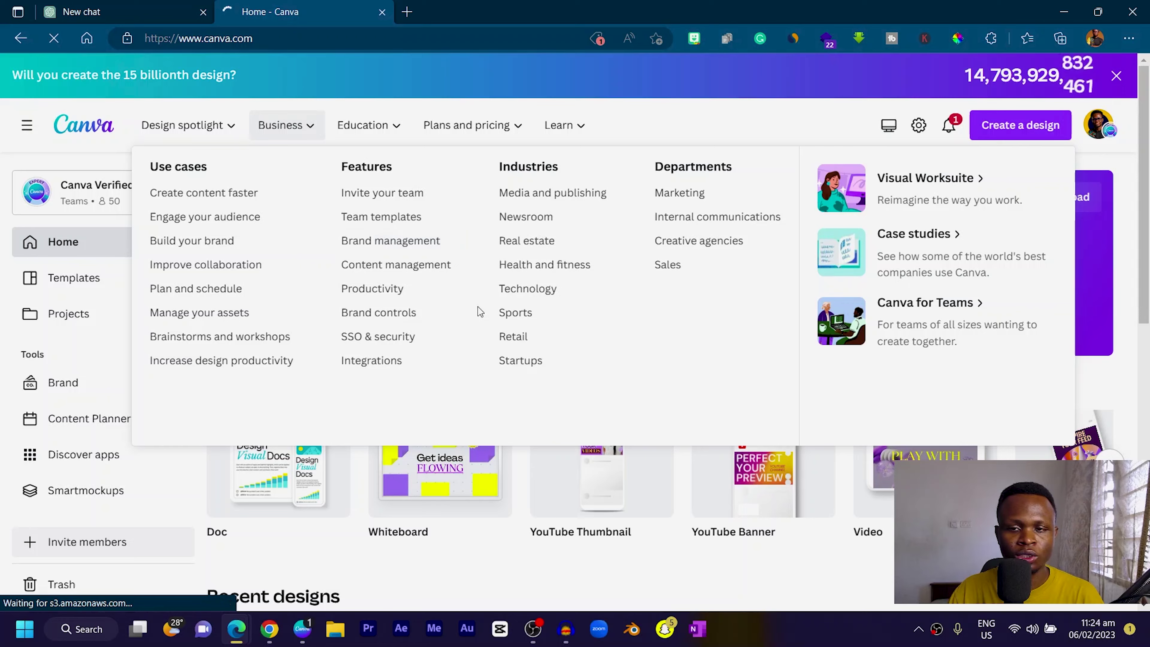
# Select the feature text from 'Share templates with your team' down to the customer quote.
pyautogui.scroll(-10, 544, 280)
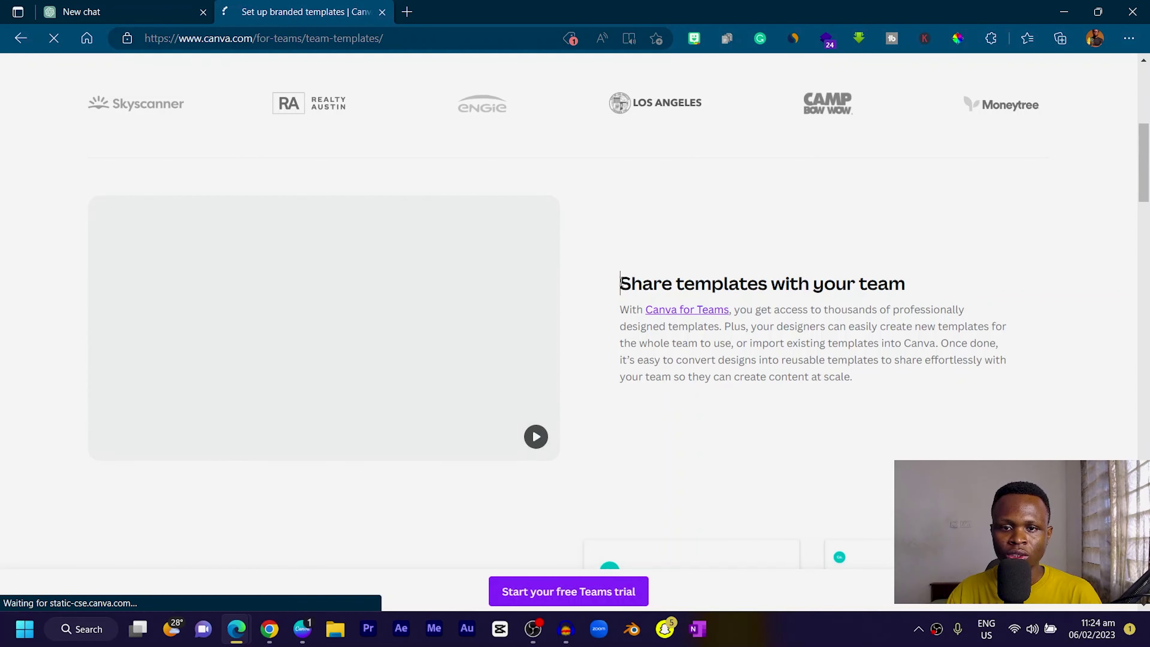
pyautogui.hotkey('shift', 'Down')
pyautogui.hotkey('shift', 'Down')
pyautogui.hotkey('shift', 'Down')
pyautogui.hotkey('shift', 'Down')
pyautogui.hotkey('shift', 'Down')
pyautogui.hotkey('shift', 'Down')
pyautogui.hotkey('shift', 'Down')
pyautogui.hotkey('shift', 'Down')
pyautogui.hotkey('shift', 'Down')
pyautogui.hotkey('shift', 'Down')
pyautogui.hotkey('shift', 'Down')
pyautogui.hotkey('shift', 'Down')
pyautogui.hotkey('shift', 'Down')
pyautogui.hotkey('shift', 'Down')
pyautogui.hotkey('shift', 'Down')
pyautogui.hotkey('shift', 'Down')
pyautogui.hotkey('shift', 'Down')
pyautogui.hotkey('shift', 'Down')
pyautogui.hotkey('shift', 'Down')
pyautogui.hotkey('shift', 'Down')
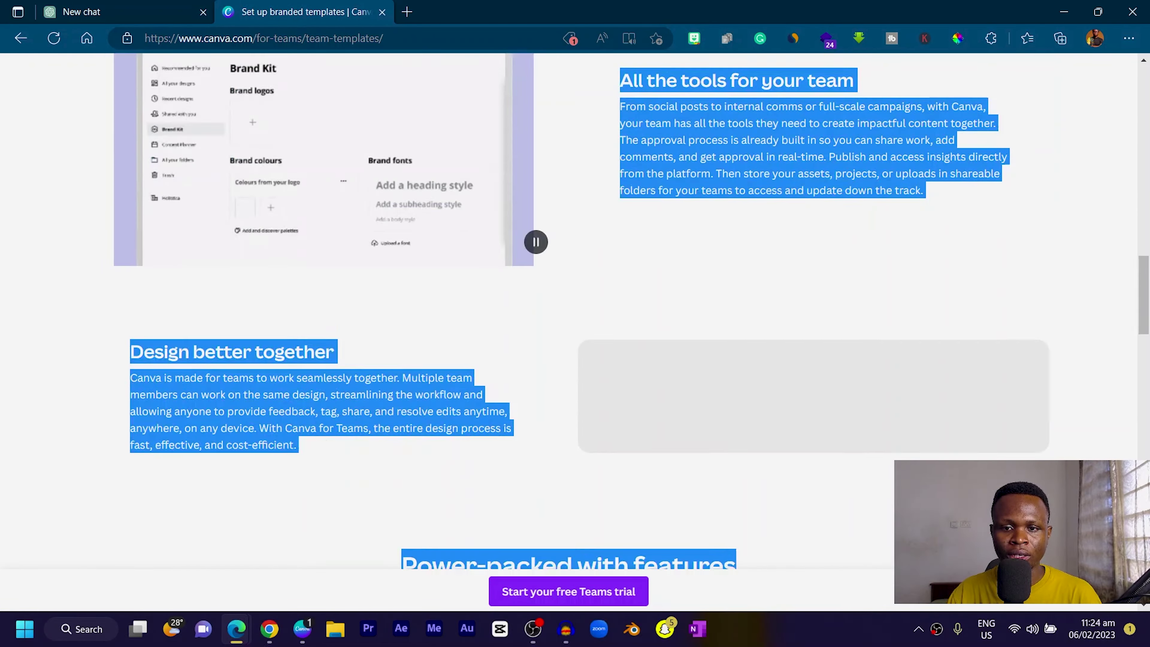
pyautogui.hotkey('shift', 'Down')
pyautogui.hotkey('shift', 'Down')
pyautogui.hotkey('shift', 'Down')
pyautogui.hotkey('shift', 'Down')
pyautogui.hotkey('shift', 'Down')
pyautogui.hotkey('shift', 'Down')
pyautogui.hotkey('shift', 'Down')
pyautogui.hotkey('shift', 'Down')
pyautogui.hotkey('shift', 'Down')
pyautogui.hotkey('shift', 'Down')
pyautogui.hotkey('shift', 'Down')
pyautogui.hotkey('shift', 'Down')
pyautogui.hotkey('shift', 'Down')
pyautogui.hotkey('shift', 'Down')
pyautogui.hotkey('shift', 'Down')
pyautogui.hotkey('shift', 'Down')
pyautogui.hotkey('shift', 'Down')
pyautogui.hotkey('shift', 'Down')
pyautogui.hotkey('shift', 'Down')
pyautogui.hotkey('shift', 'Down')
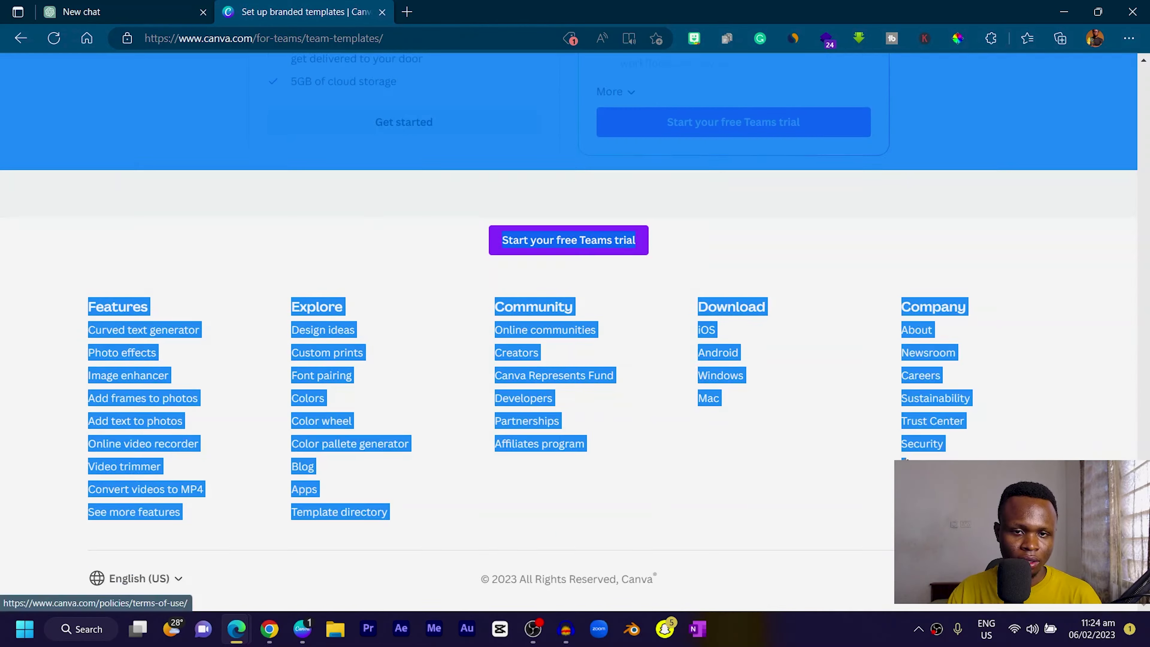
pyautogui.scroll(15, 943, 409)
pyautogui.keyDown('shift'); pyautogui.click(951, 399); pyautogui.keyUp('shift')
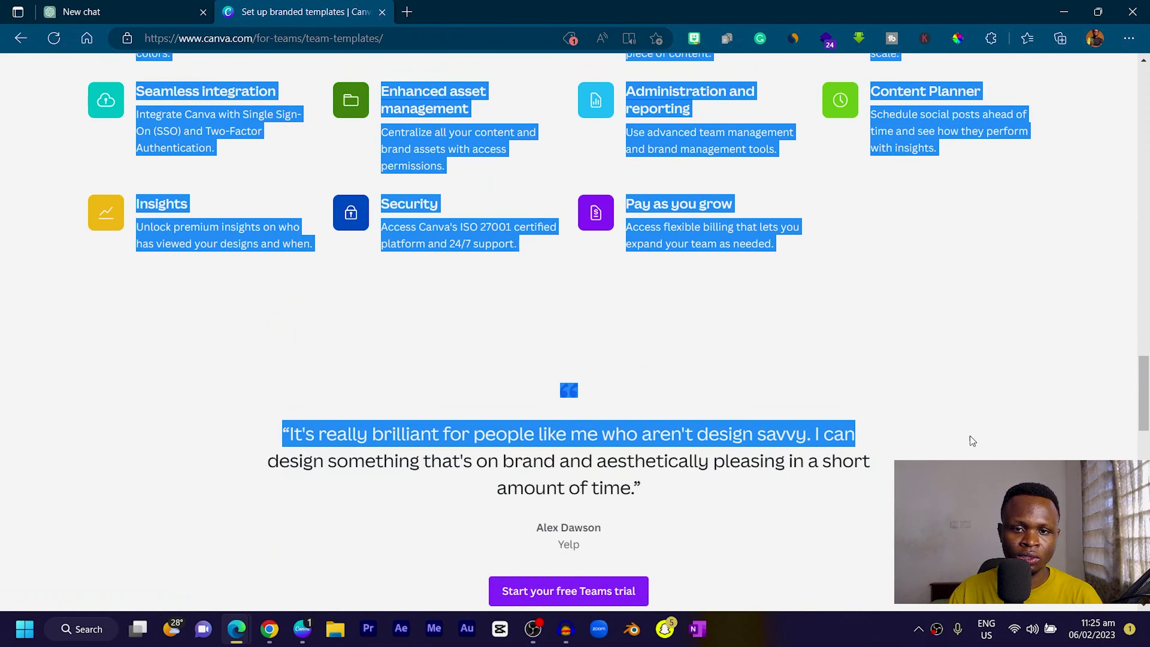
pyautogui.scroll(3, 972, 441)
# Paste and send the Canva team-templates text, then start typing 'Generate topics on the information given'.
pyautogui.hotkey('ctrl', 'shift', 'Tab')
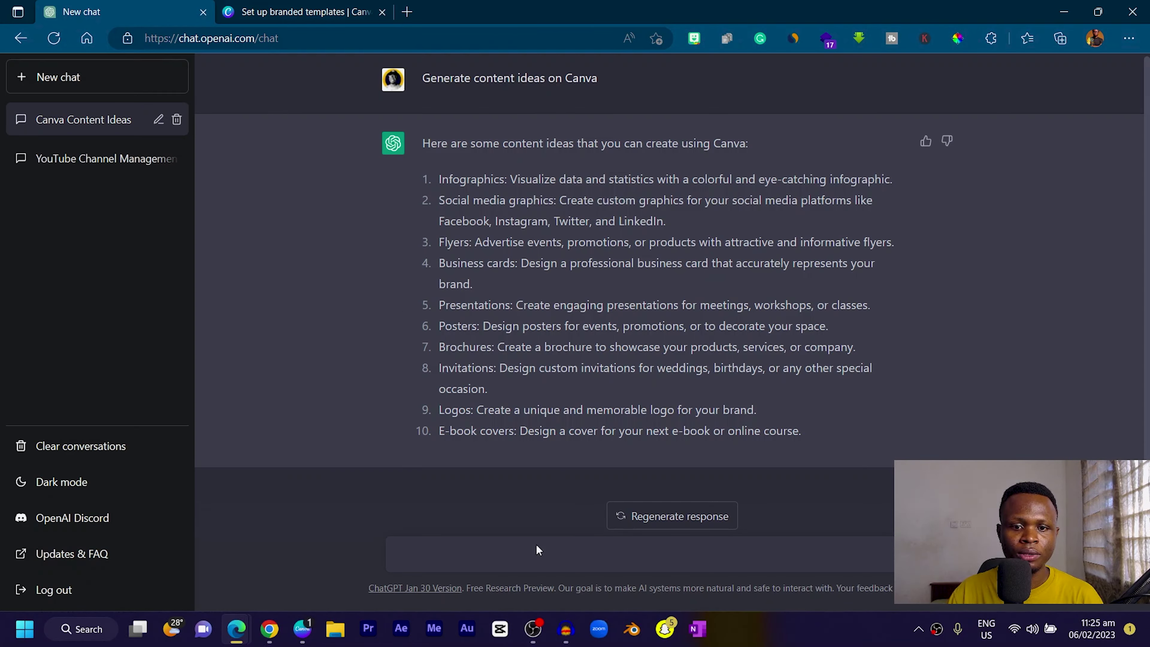
pyautogui.click(538, 550)
pyautogui.hotkey('ctrl', 'v')
pyautogui.press('Return')
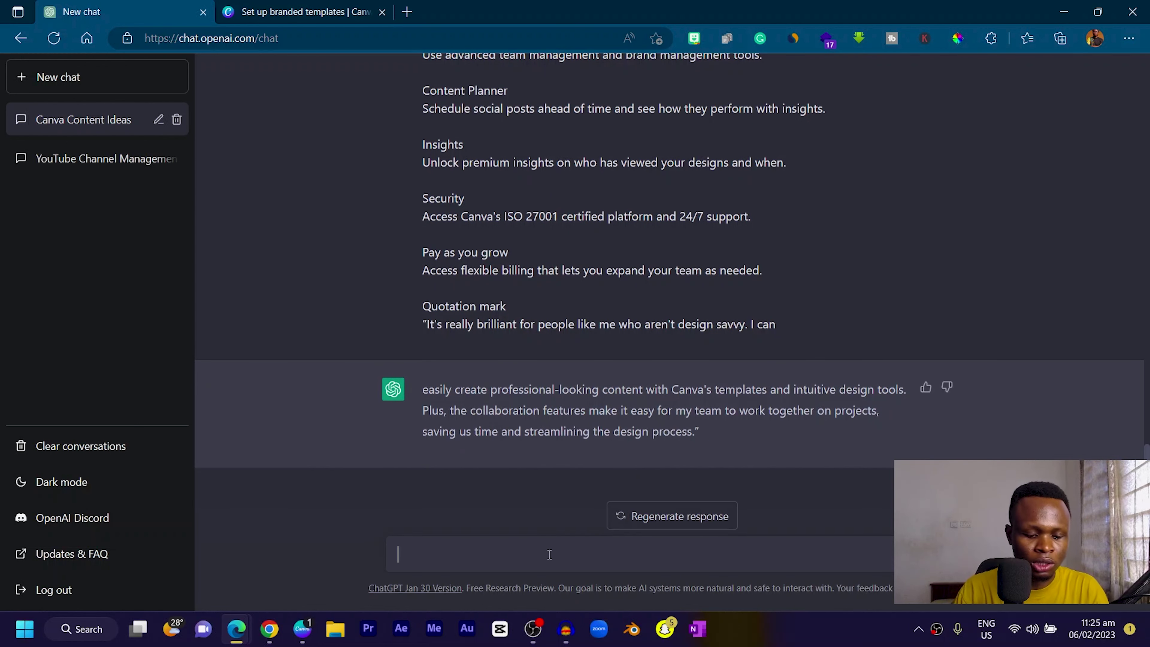
pyautogui.write('Generate to')
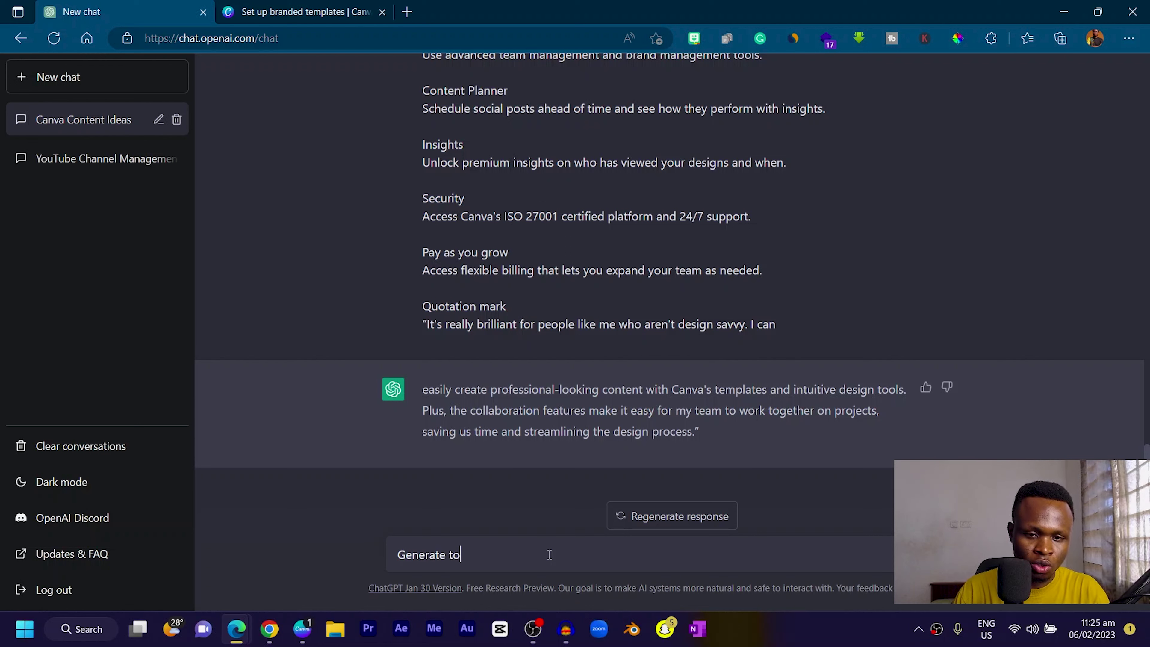
pyautogui.write('pics on the ion')
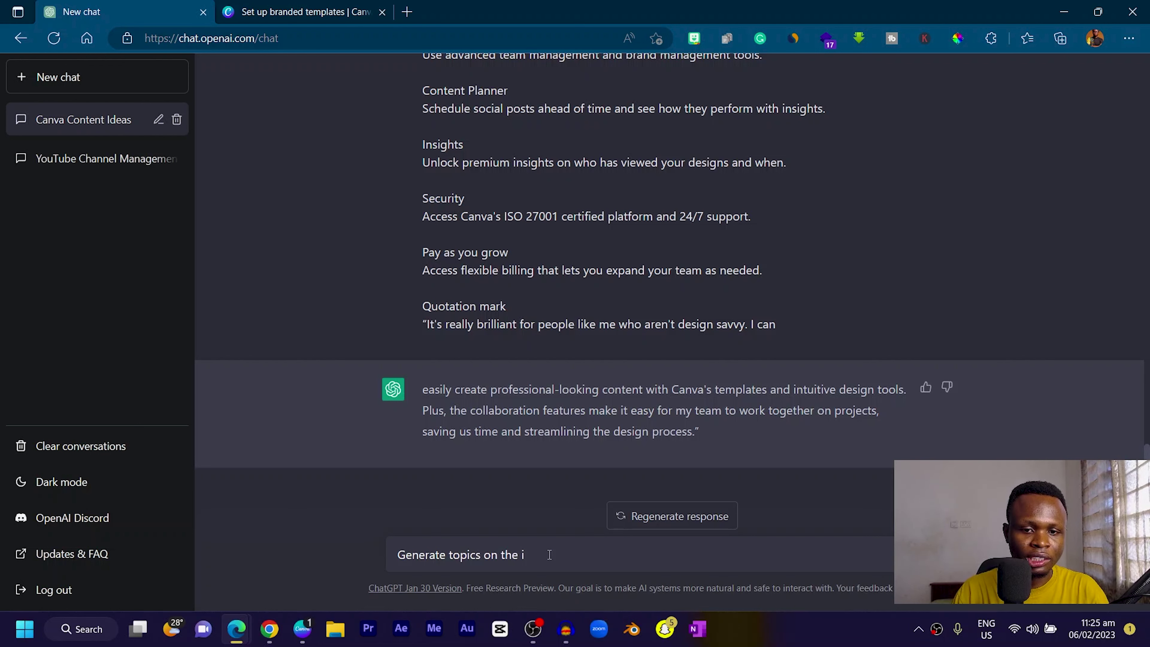
pyautogui.write('nformation given')
# Send 'Generate topics on the information given' and scroll up to read the topics.
pyautogui.press('Return')
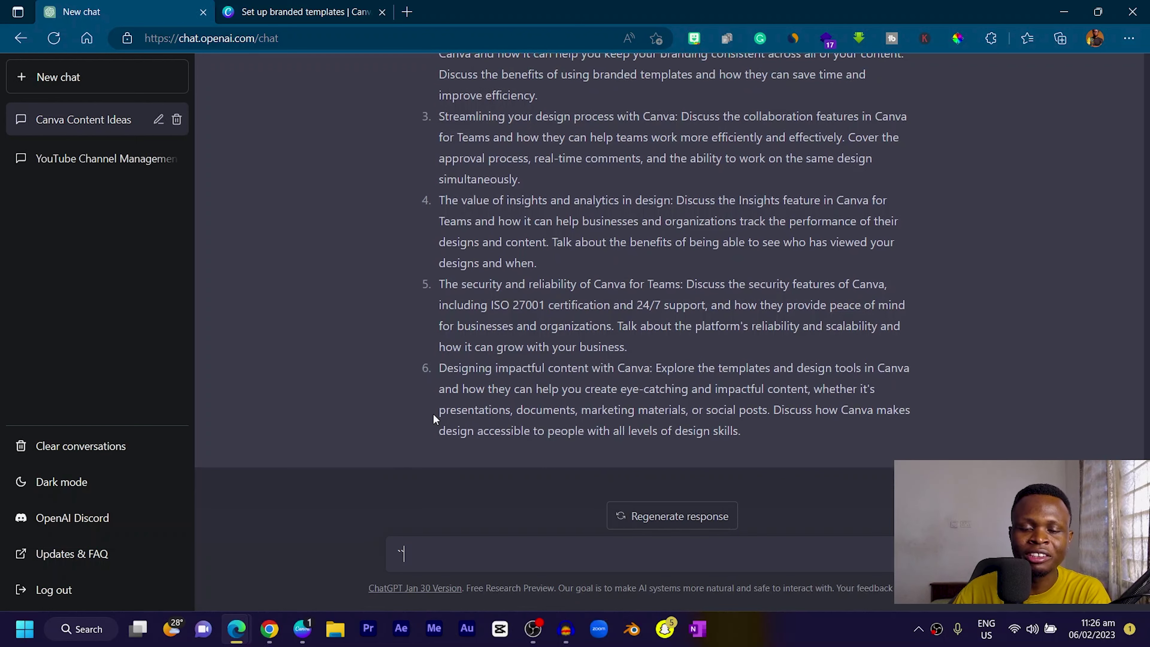
pyautogui.scroll(5, 467, 407)
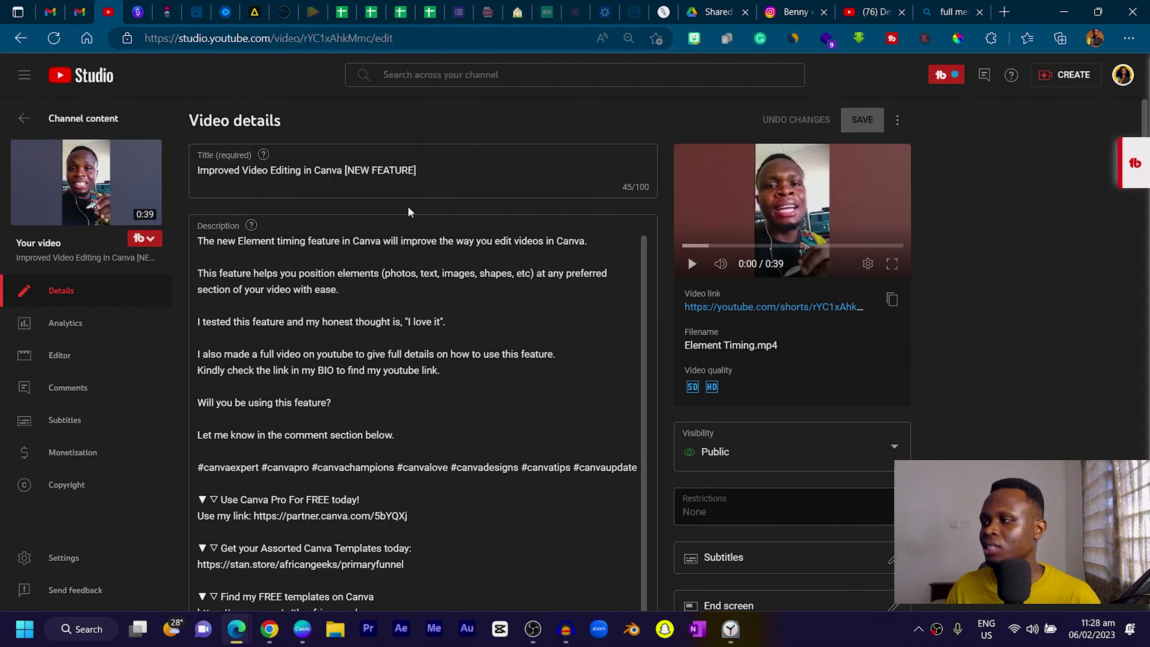
# Paste the YouTube title 'Improved Video Editing in Canva [NEW FEATURE]' into ChatGPT's message box.
pyautogui.moveTo(445, 172); pyautogui.dragTo(171, 176)
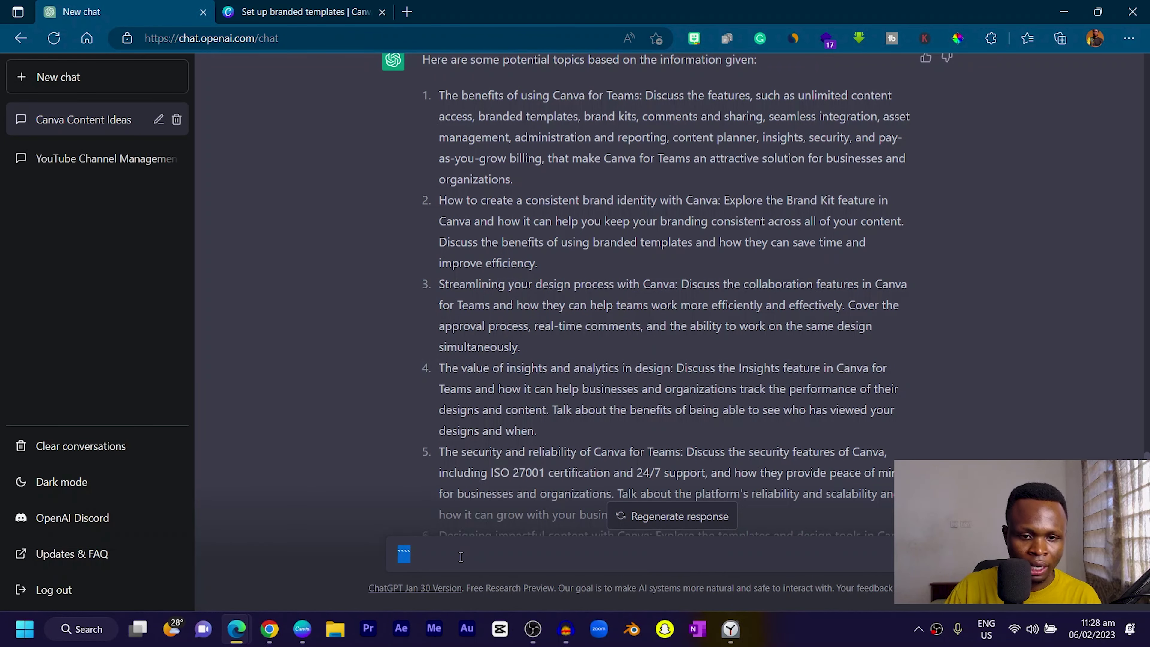
pyautogui.write('Improved Video Editing in Canva [NEW FEATURE]')
# Add 'Refine the title' on a new line below the pasted title and send it.
pyautogui.hotkey('shift', 'Return')
pyautogui.hotkey('shift', 'Return')
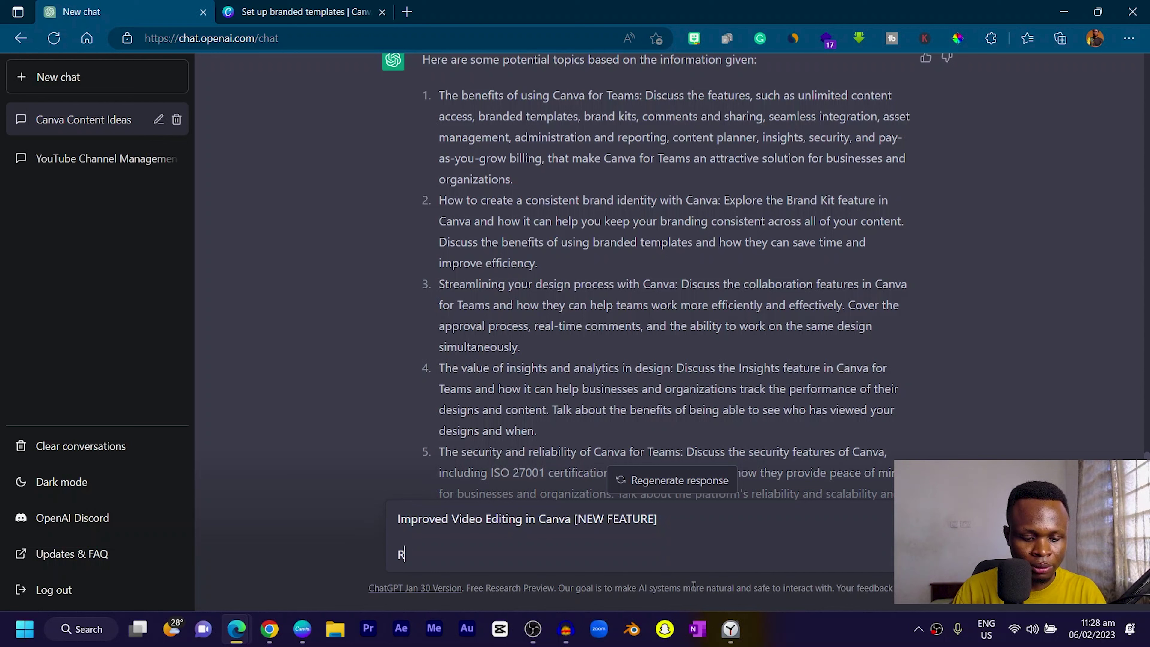
pyautogui.write('Refine the t')
pyautogui.press('Return')
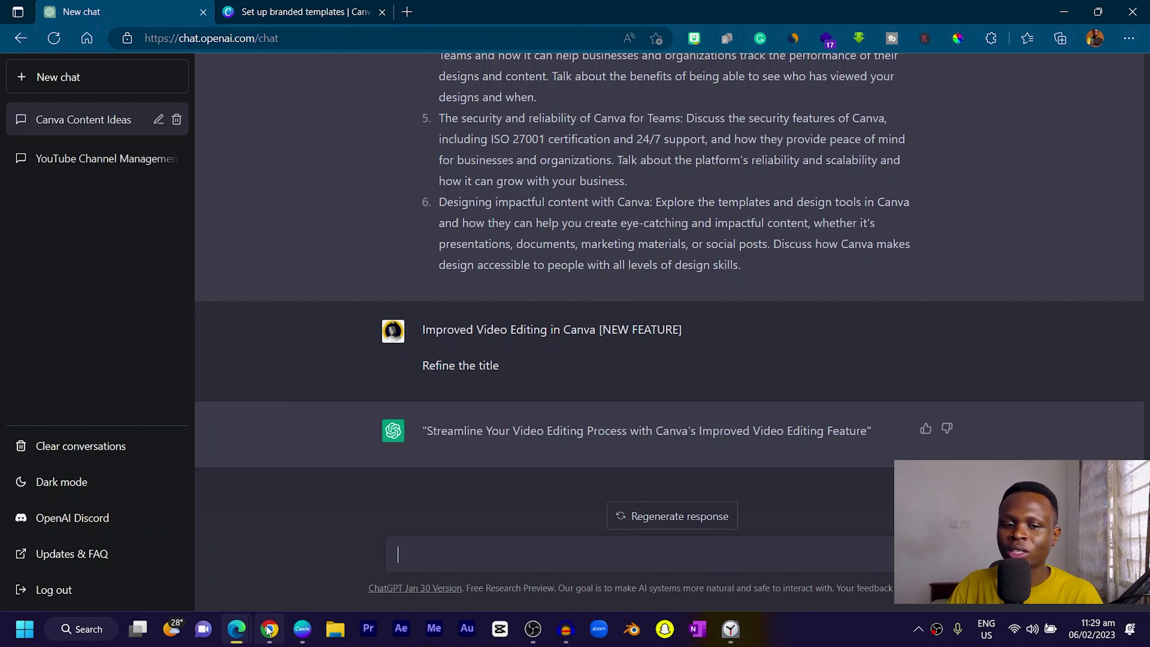
# Copy the YouTube Studio video description into the ChatGPT message box.
pyautogui.moveTo(268, 629)
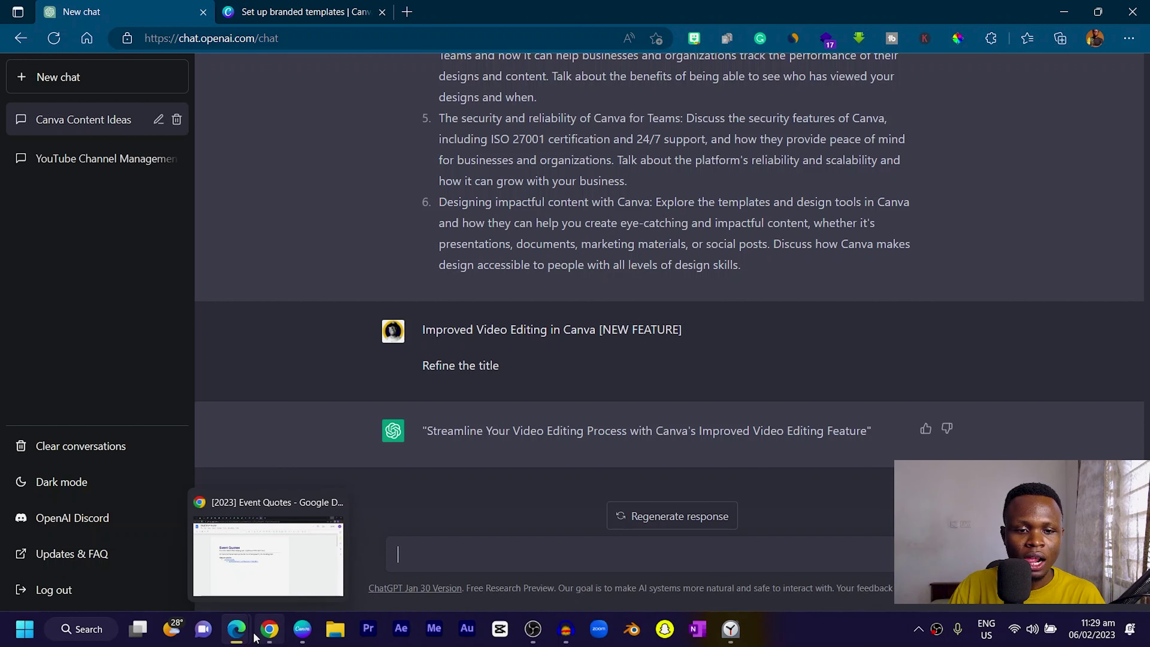
pyautogui.click(163, 557)
pyautogui.moveTo(198, 241); pyautogui.dragTo(393, 436)
pyautogui.hotkey('alt', 'Tab')
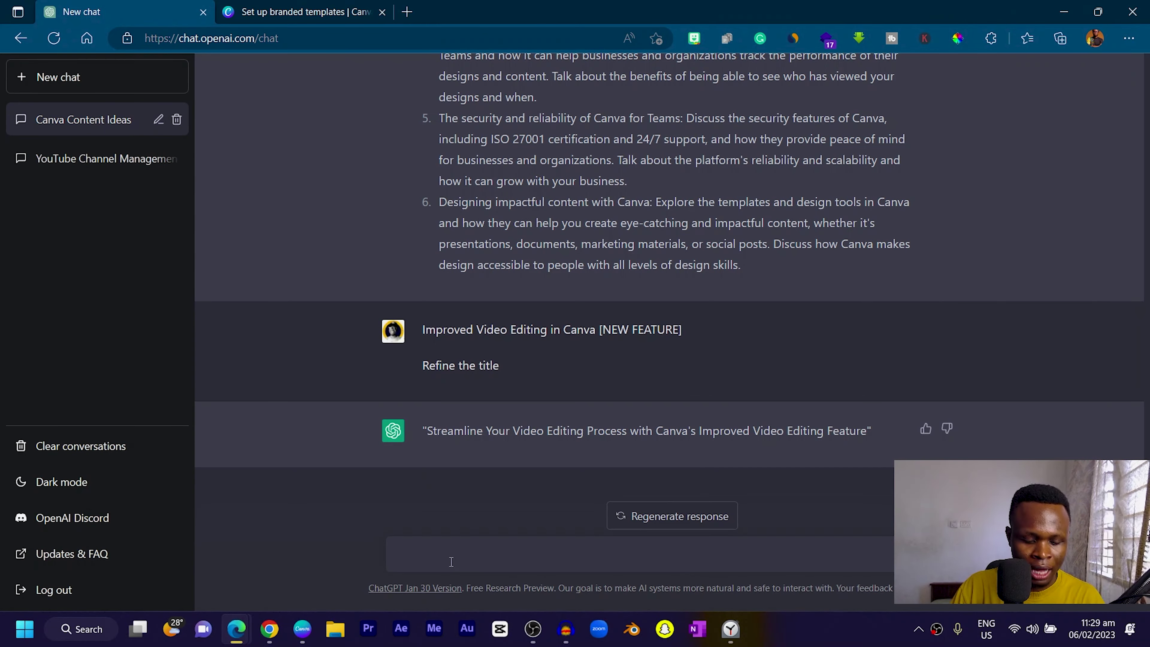
pyautogui.click(451, 562)
pyautogui.write('I tested this feature and my honest thought is, "I love it".  I also made a full video on youtube to give full details on how to use this feature. Kindly check the link in my BIO to find my youtube link.  Will you be using this feature?  Let me know in the comment section below.')
# Add 'Refine the description for youtube' below the description and send it.
pyautogui.hotkey('shift', 'Return')
pyautogui.hotkey('shift', 'Return')
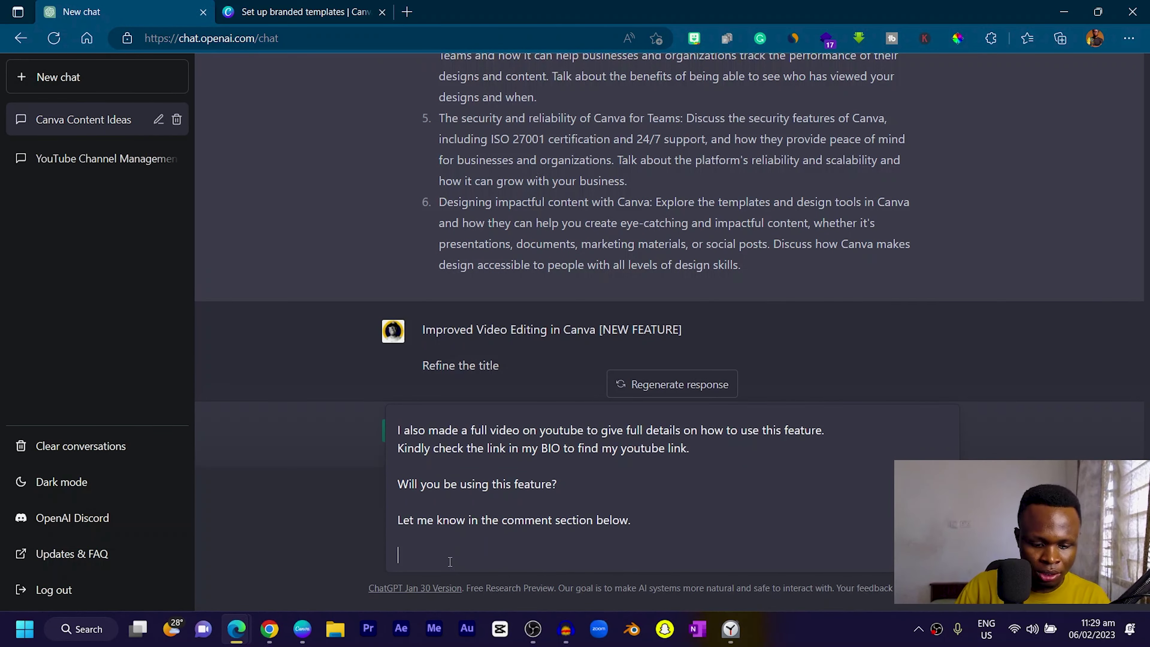
pyautogui.write('Refine t')
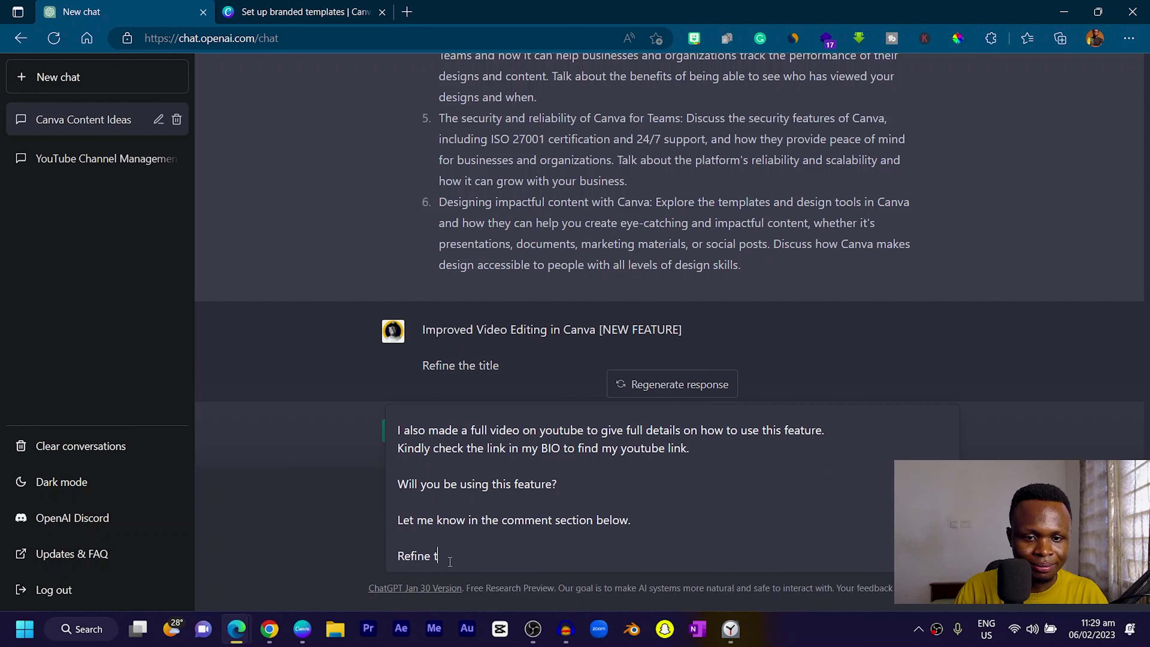
pyautogui.write('he descri')
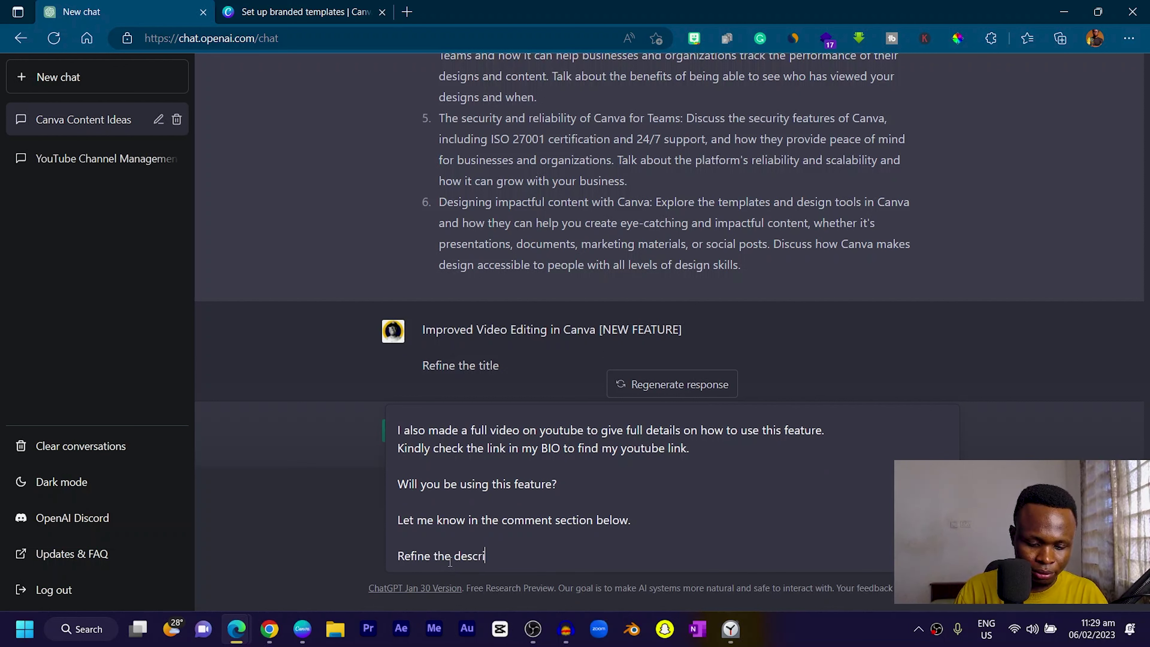
pyautogui.write('ption for yout')
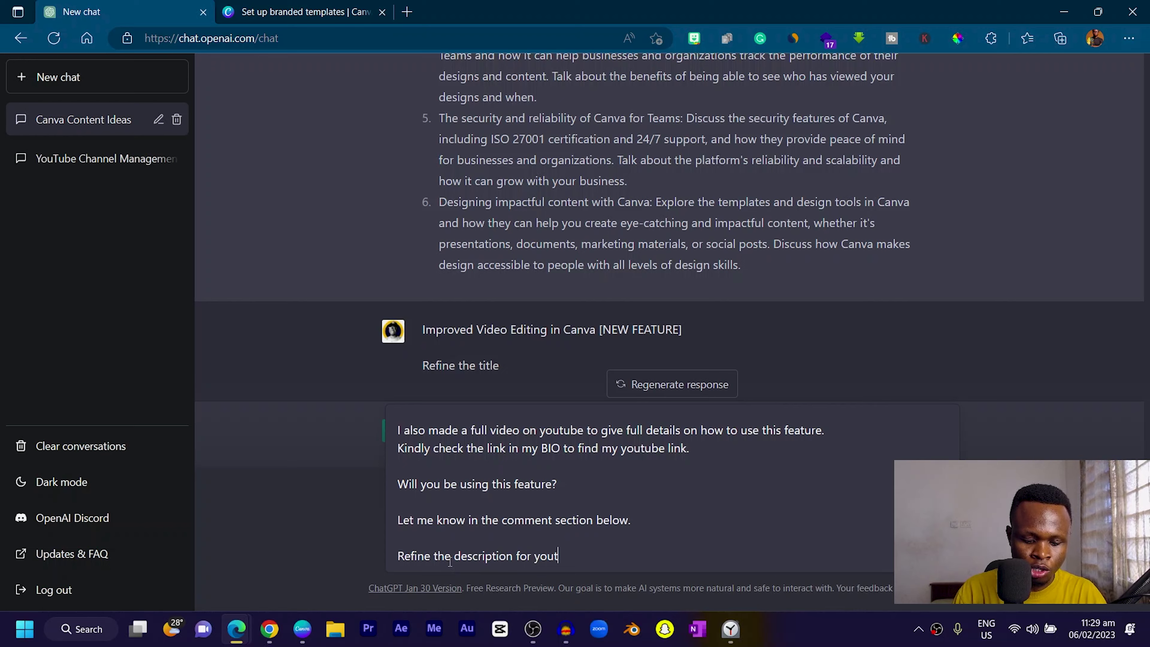
pyautogui.write('ube')
pyautogui.press('Return')
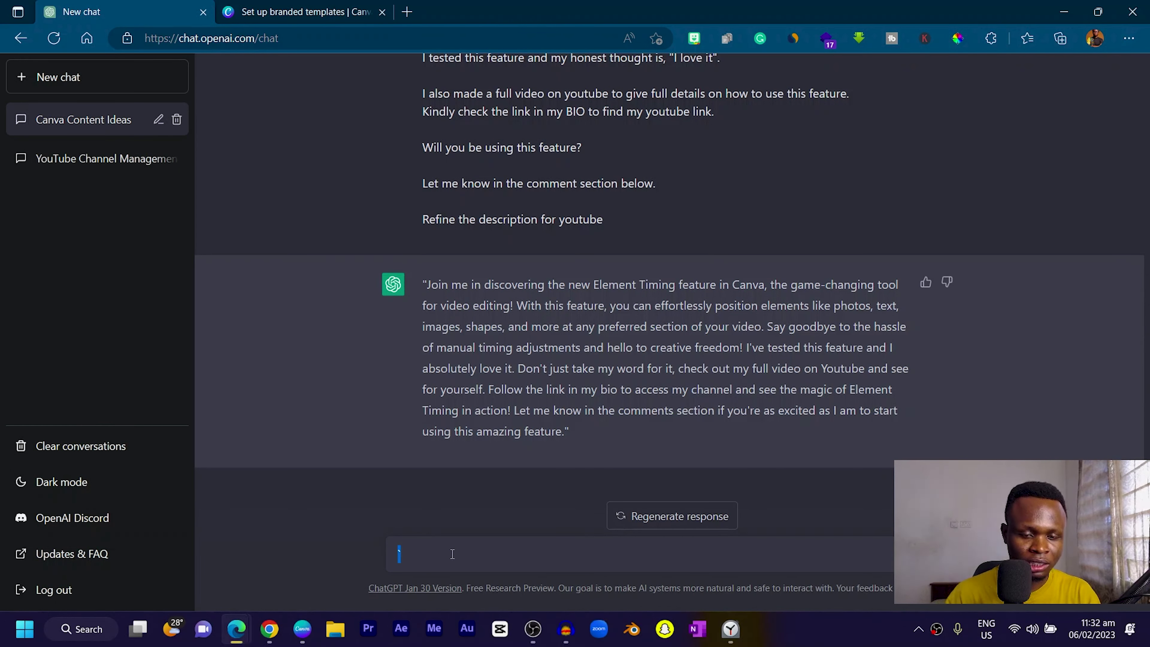
# Send 'Generate an email to a client telling him about the change in price in my services'.
pyautogui.write('Generate an emai')
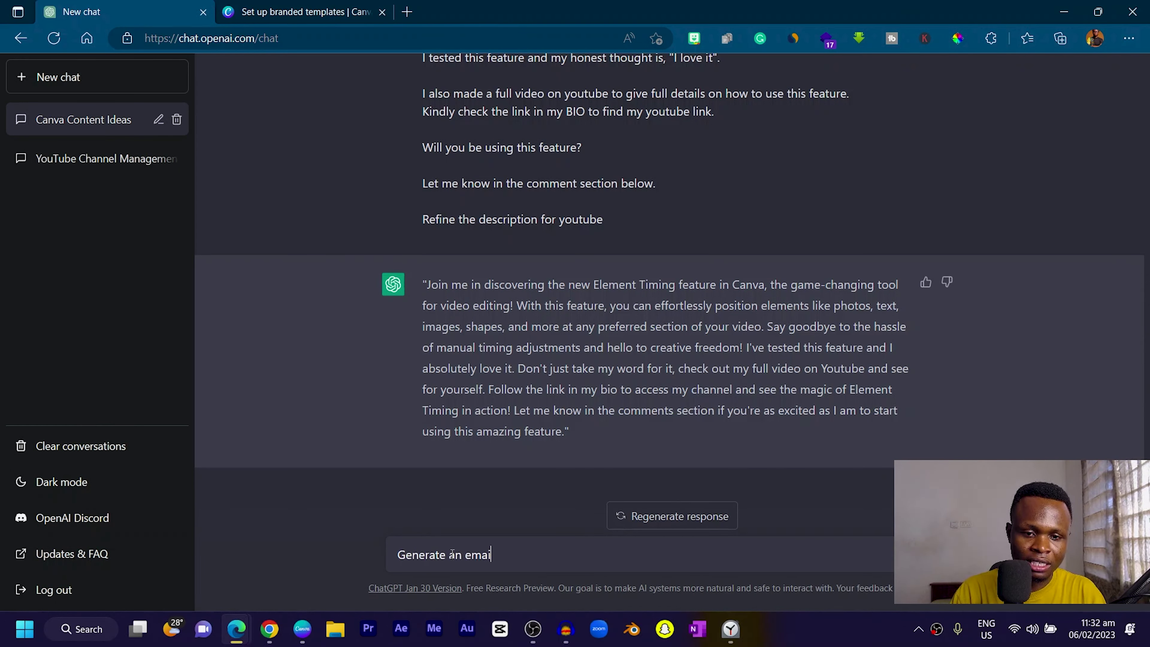
pyautogui.write('l to a cl')
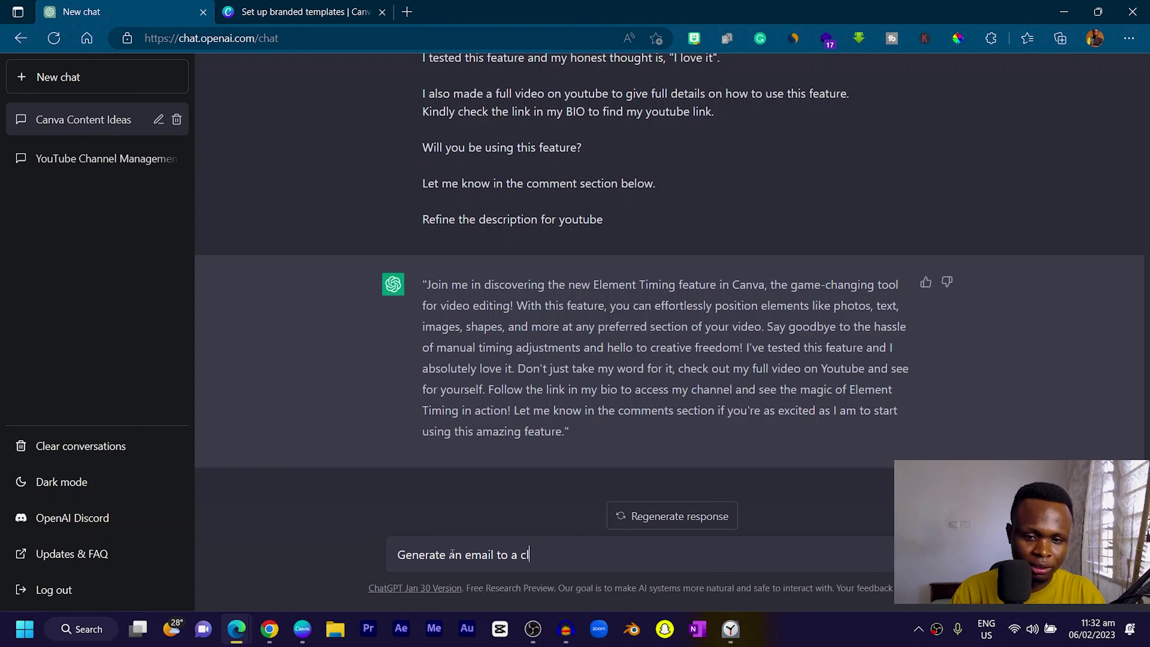
pyautogui.write('ient telling hin')
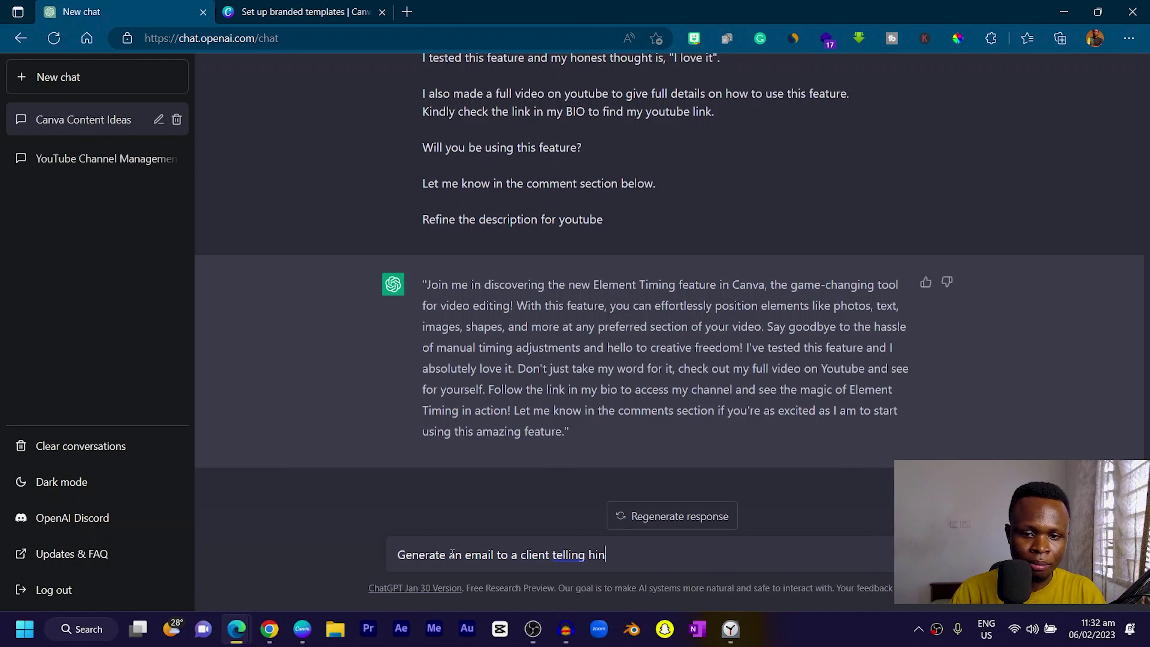
pyautogui.press('BackSpace')
pyautogui.write('m about the change')
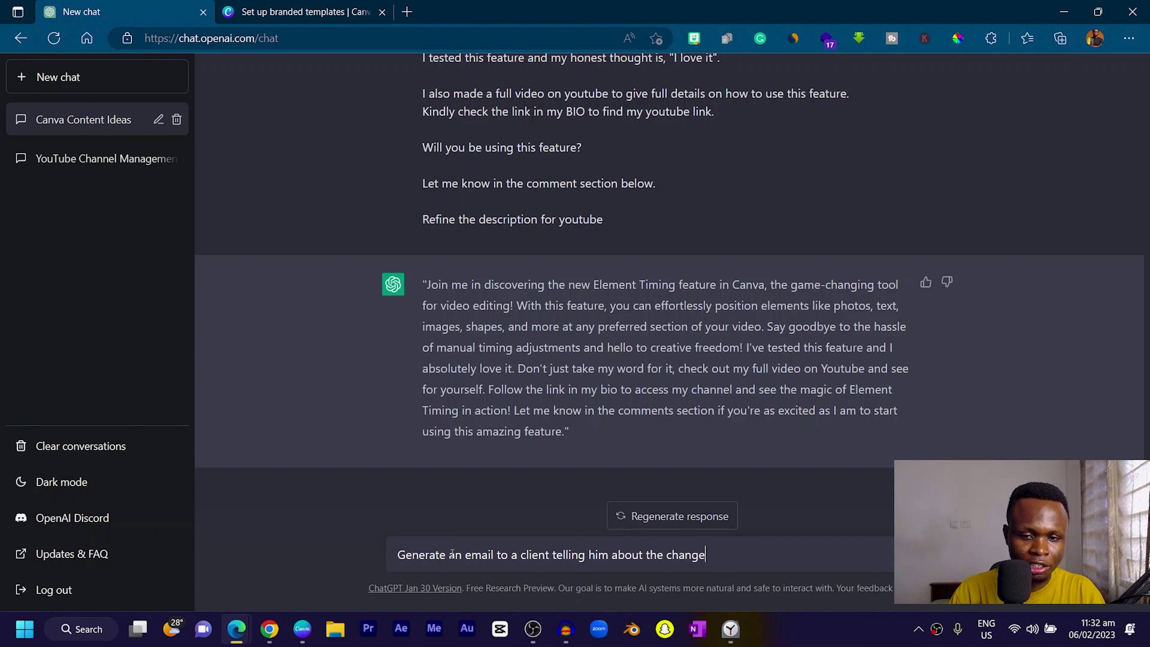
pyautogui.write(' in pri')
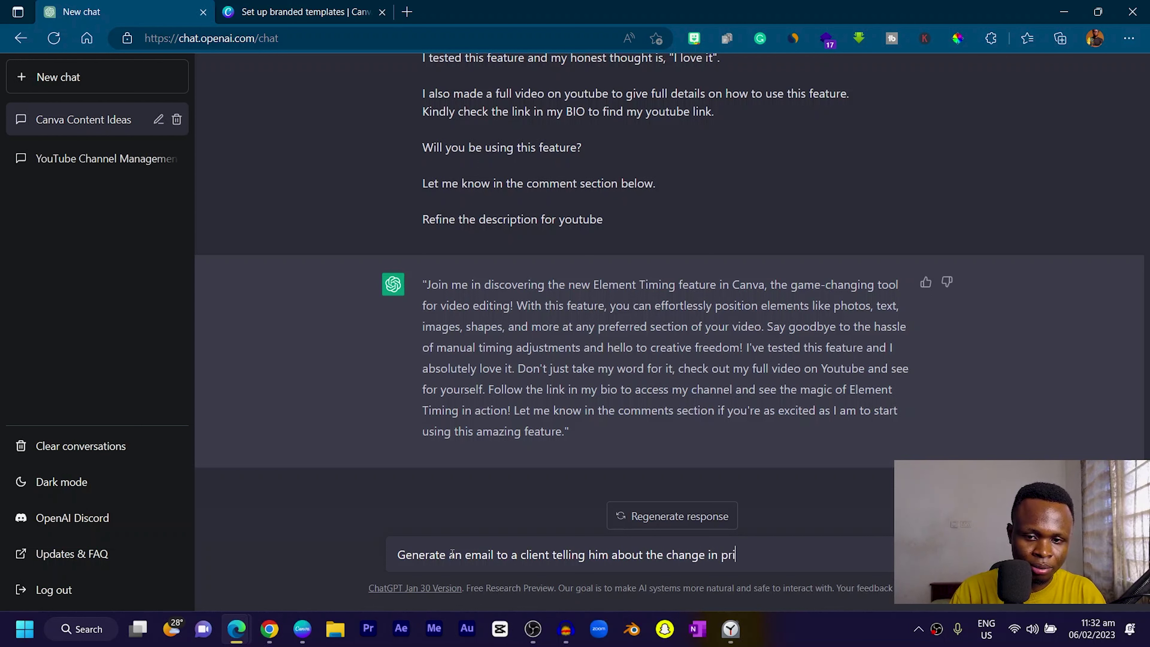
pyautogui.write('ce in my ')
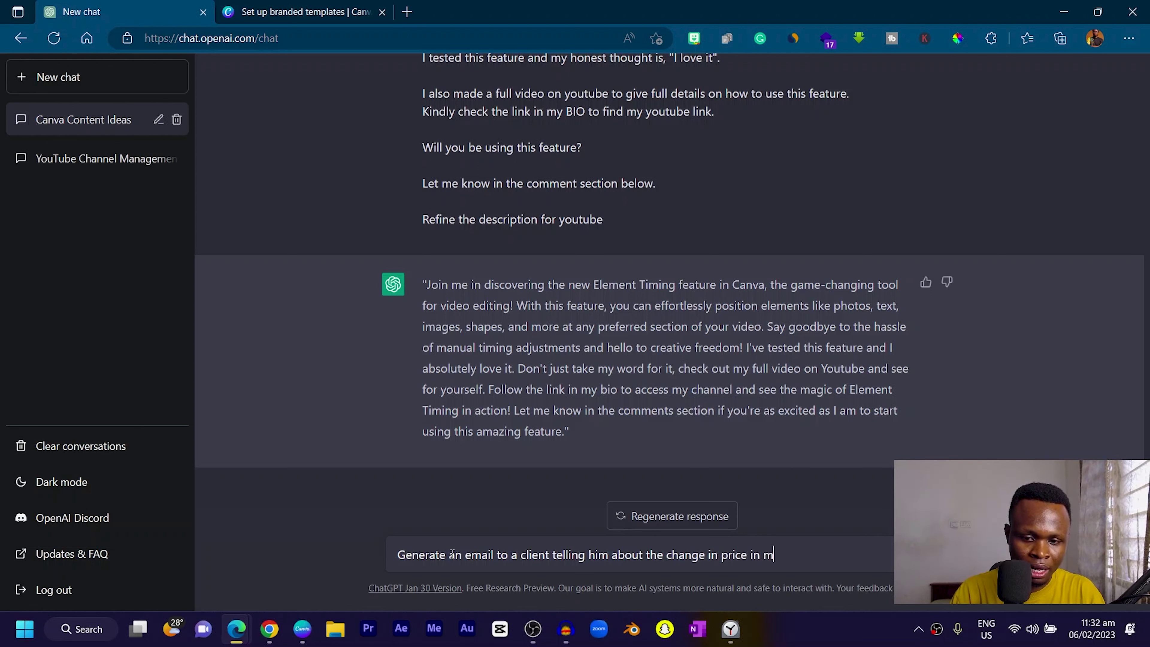
pyautogui.write('services')
pyautogui.press('Return')
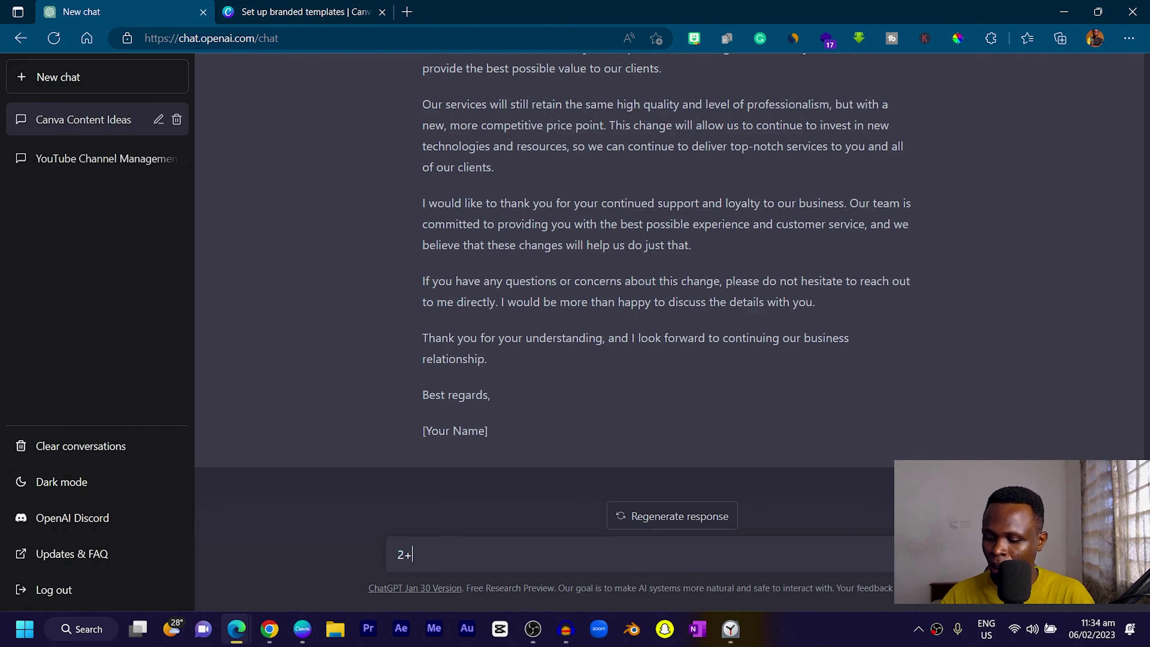
# Complete the prompt '2+2' and send it.
pyautogui.write('2')
pyautogui.press('Return')
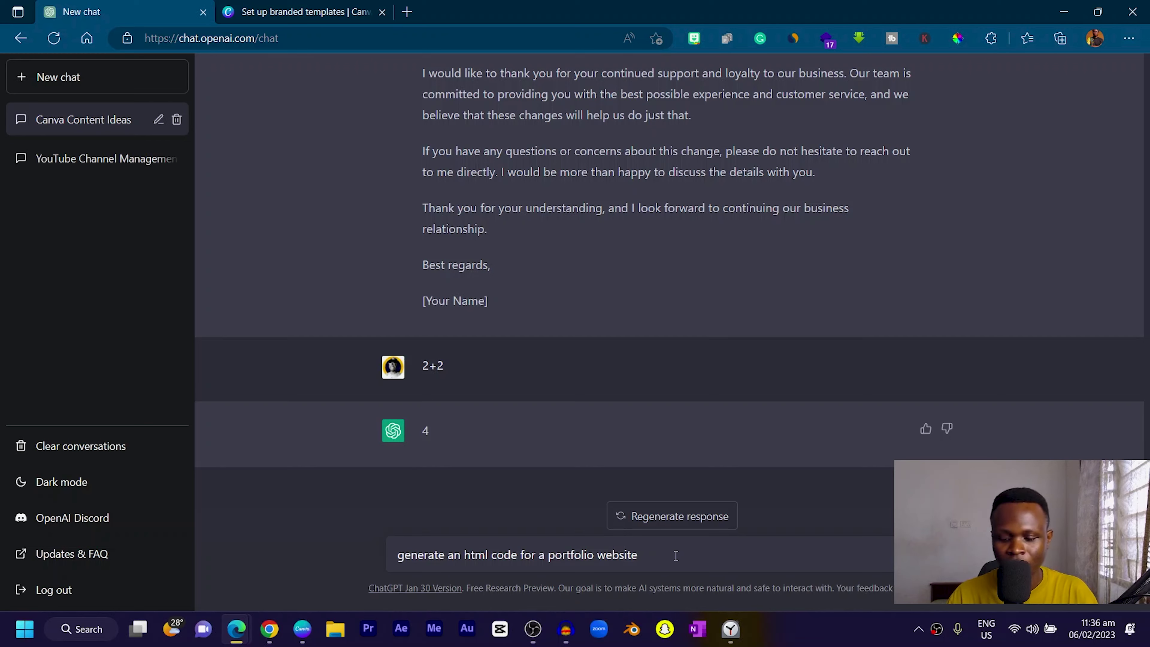
# Send the portfolio website HTML request so ChatGPT starts generating the code.
pyautogui.press('Return')
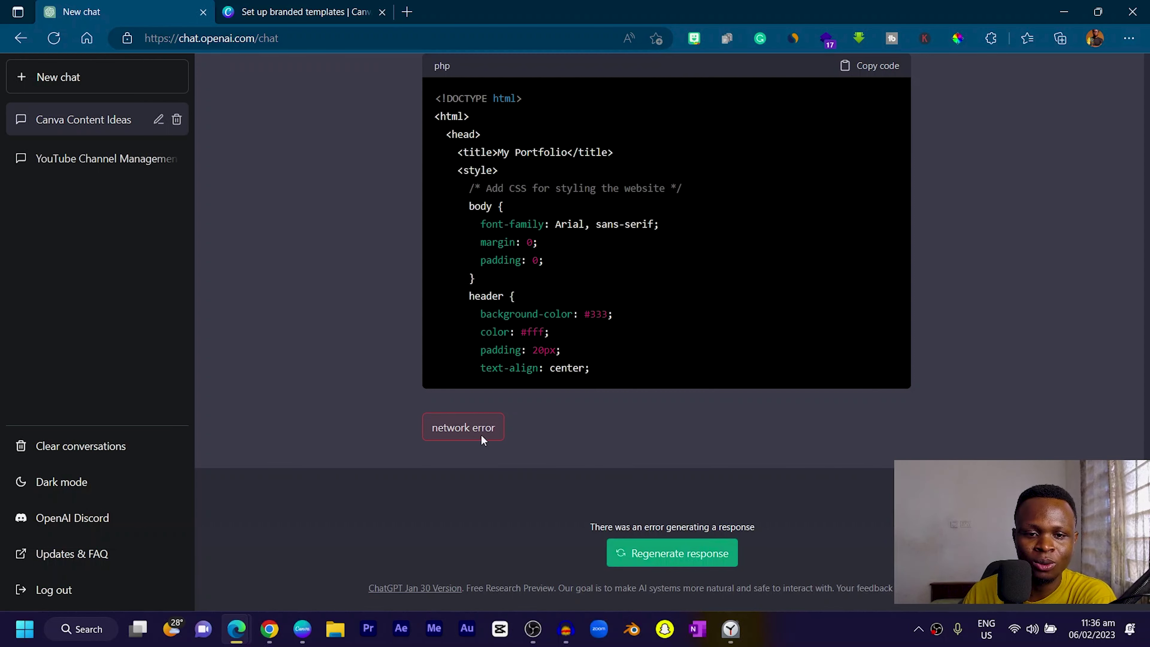
# Regenerate the cut-off portfolio HTML answer after the network error.
pyautogui.click(647, 559)
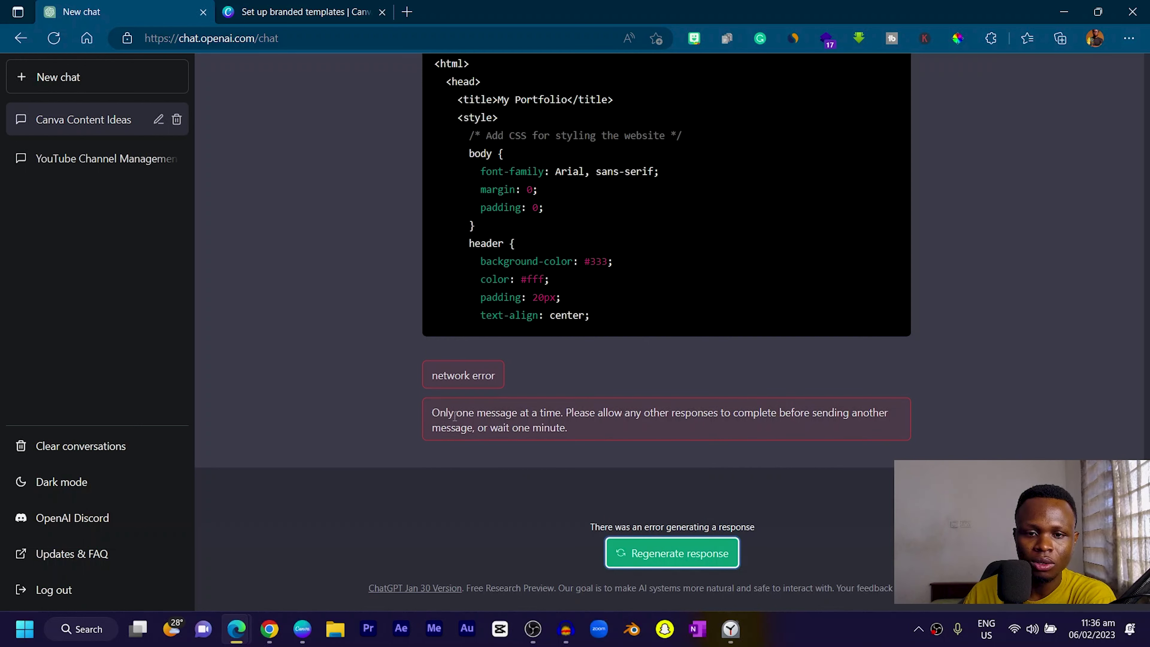